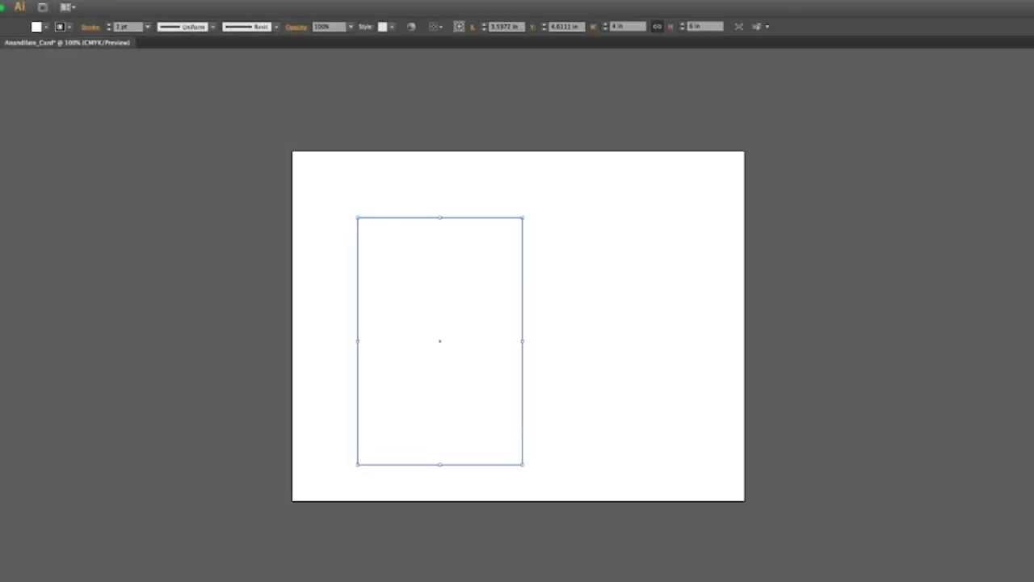
- Duplicate the 4×6 in panel beside the first and draw the centre fold line
left_click_drag(440, 325, 603, 326)
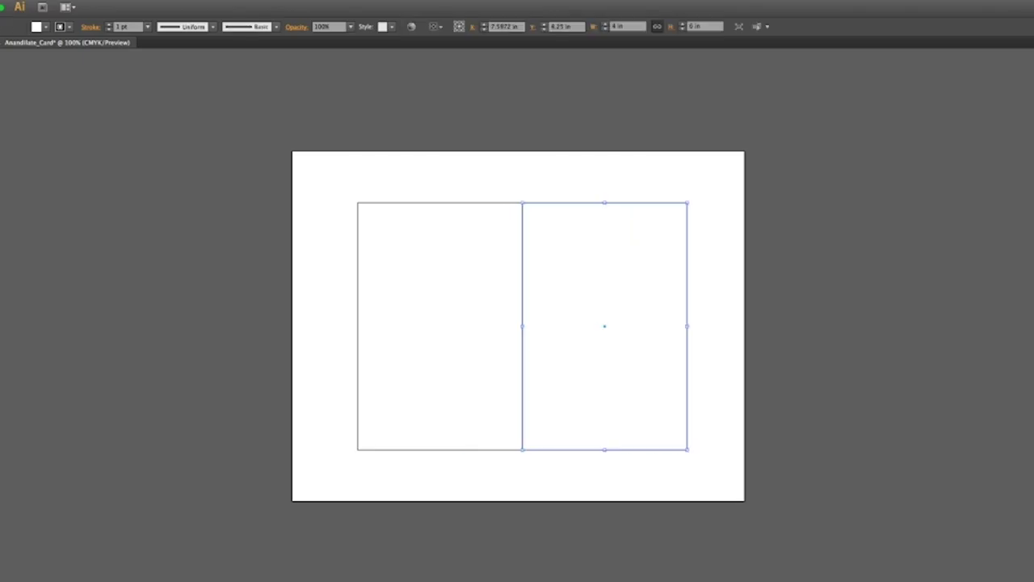
key("backslash")
left_click_drag(522, 180, 522, 474)
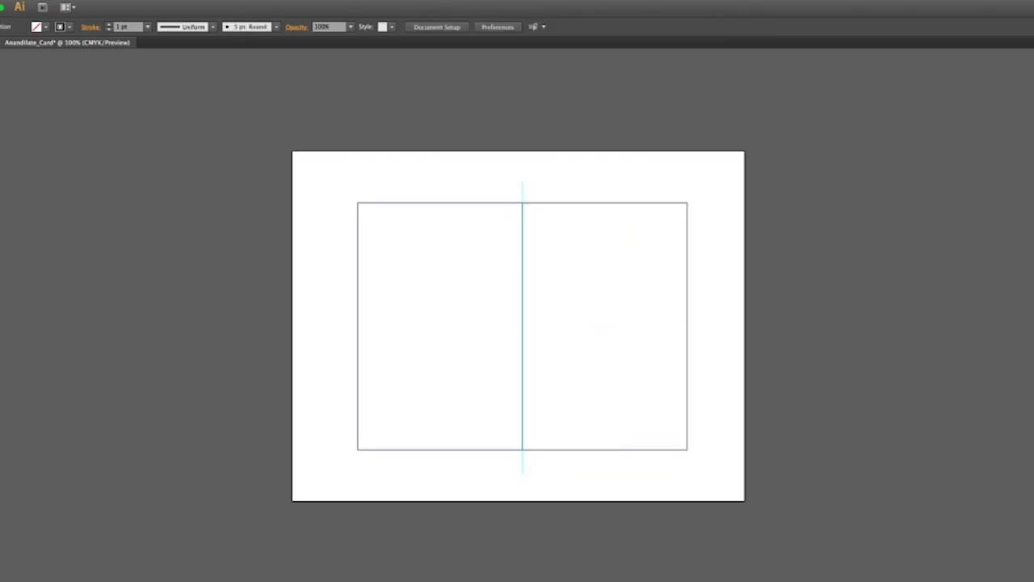
- Draw top-corner crop marks, copy them to the bottom corners and reflect them vertically
left_click_drag(341, 202, 691, 194)
key("shift+Up")
left_click(348, 202, "shift")
left_click(348, 202, "shift")
left_click_drag(349, 202, 710, 441)
key("ctrl+shift+a")
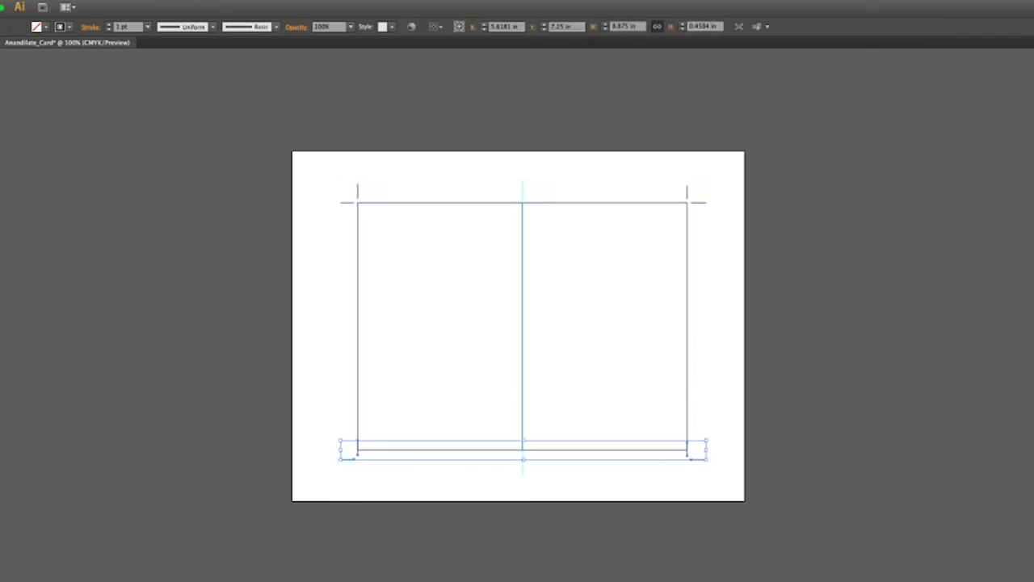
key("o")
left_click_drag(529, 566, 530, 468)
key("ctrl+shift+a")
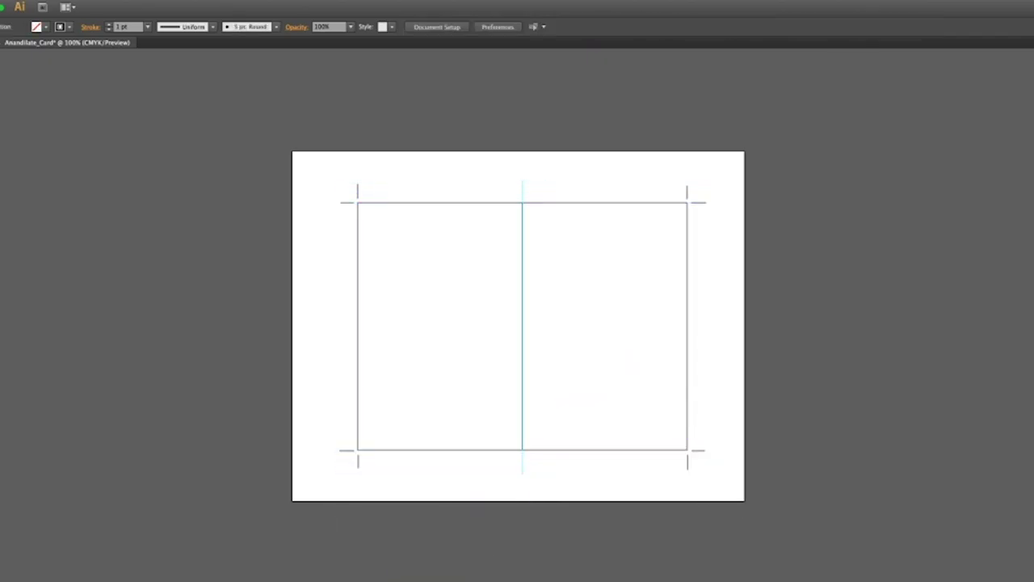
- Check the 8×6 in card outline, then paste the iridescent artwork onto the card
left_click(358, 326)
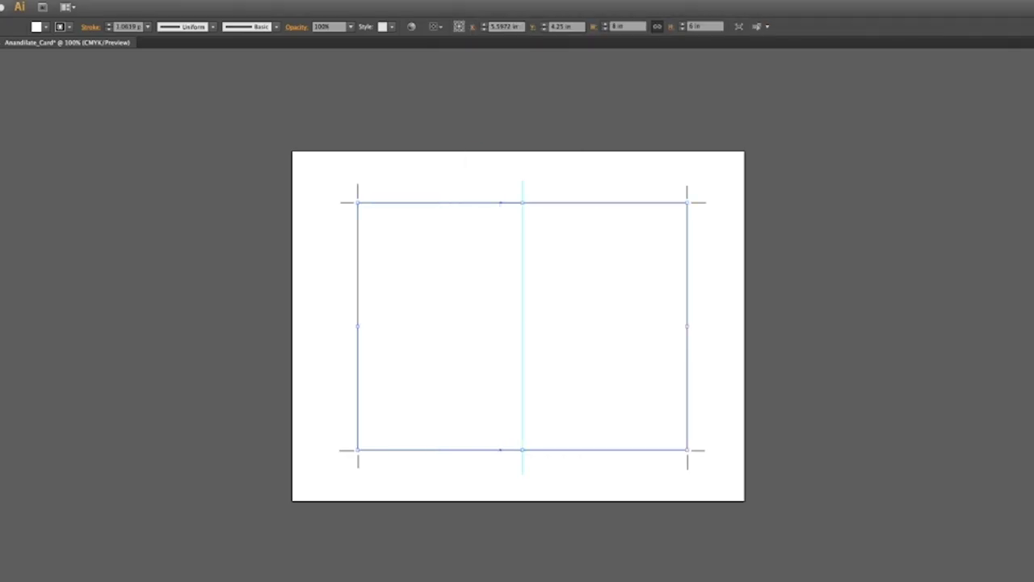
key("ctrl+shift+a")
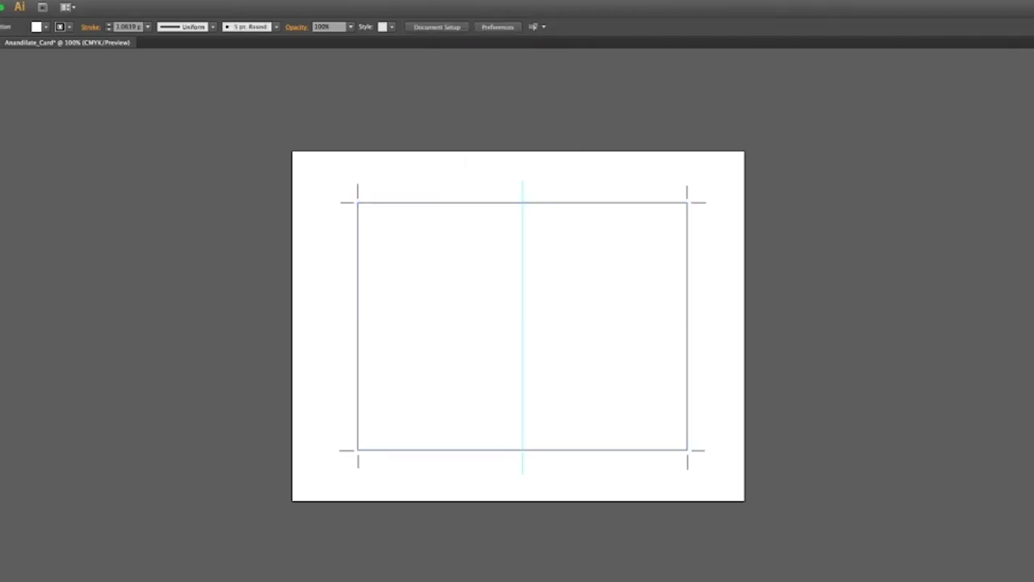
key("ctrl+v")
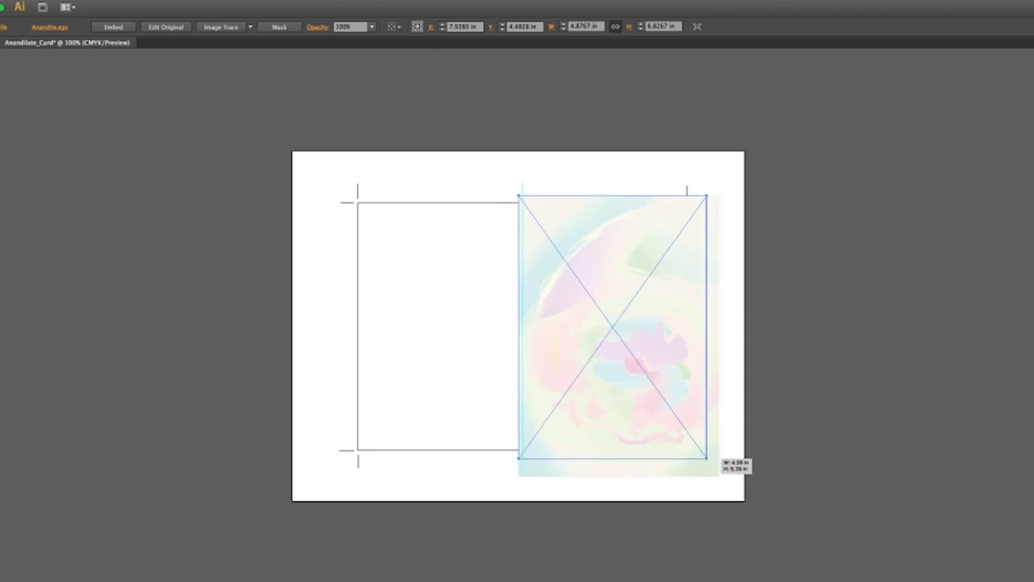
- Clip the pasted iridescent artwork with a rectangle covering the right panel
left_click(606, 324)
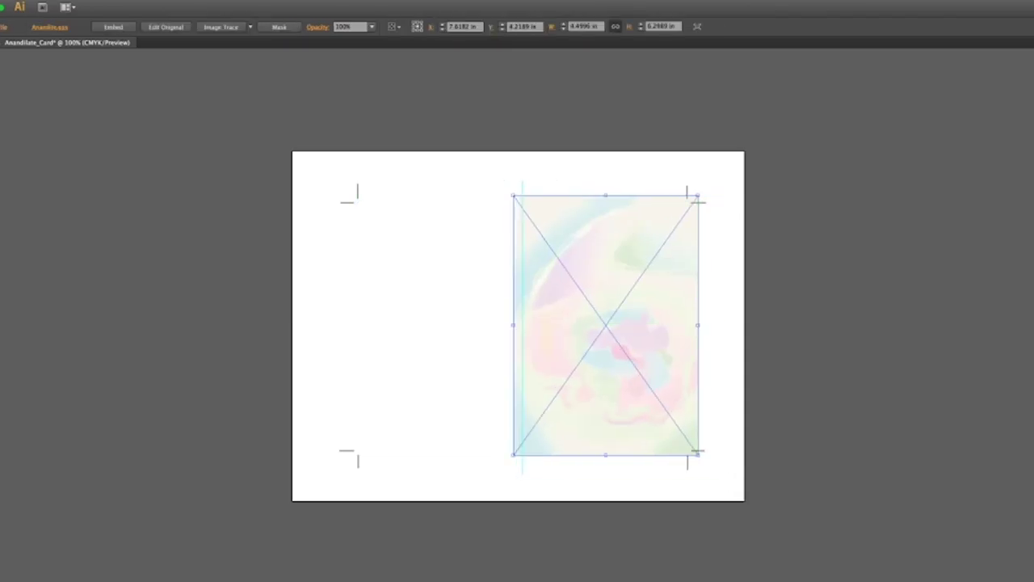
key("m")
left_click_drag(513, 195, 658, 367)
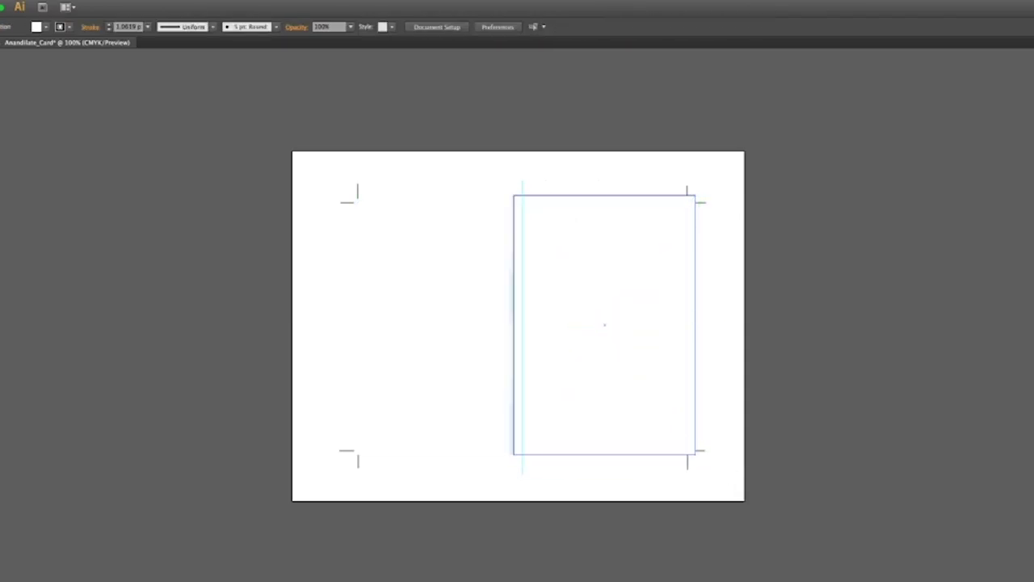
key("ctrl+7")
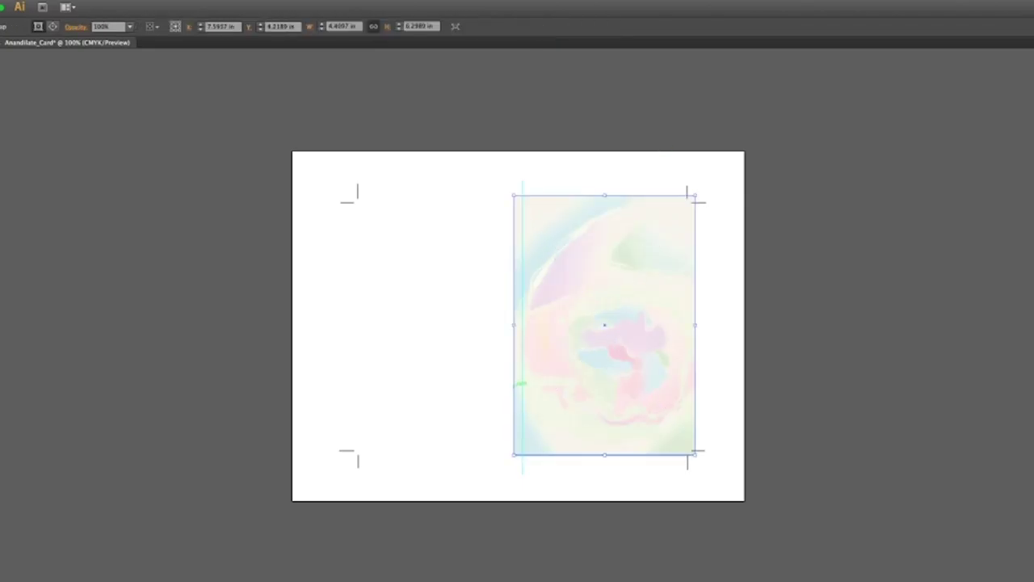
key("ctrl+shift+a")
left_click_drag(374, 404, 444, 445)
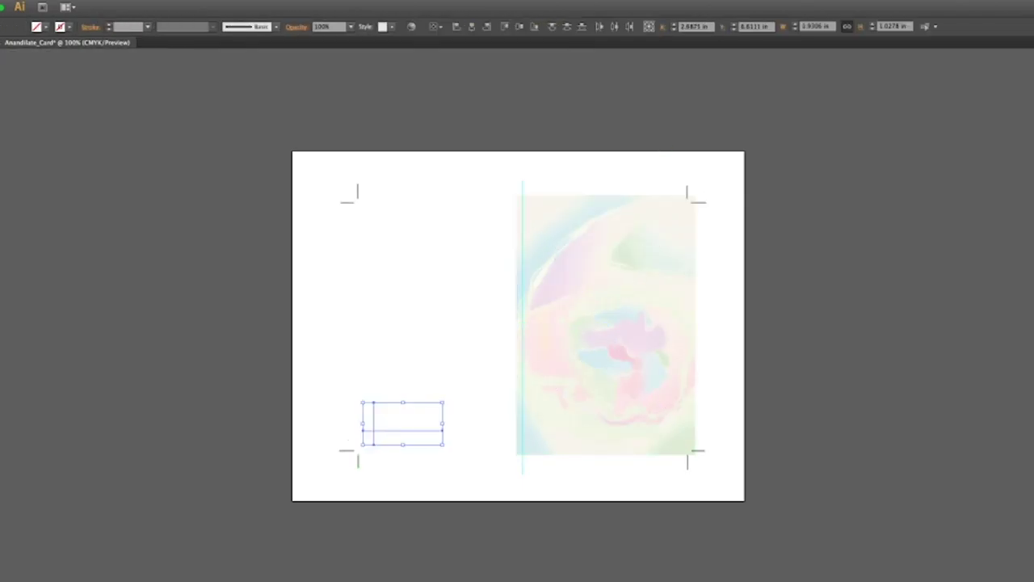
- Type 'cmtdsgn.com' and 'Iridescent Protection' at the back panel's bottom-left
key("ctrl+shift+a")
key("t")
left_click(374, 409)
type("cmtdsgn.com")
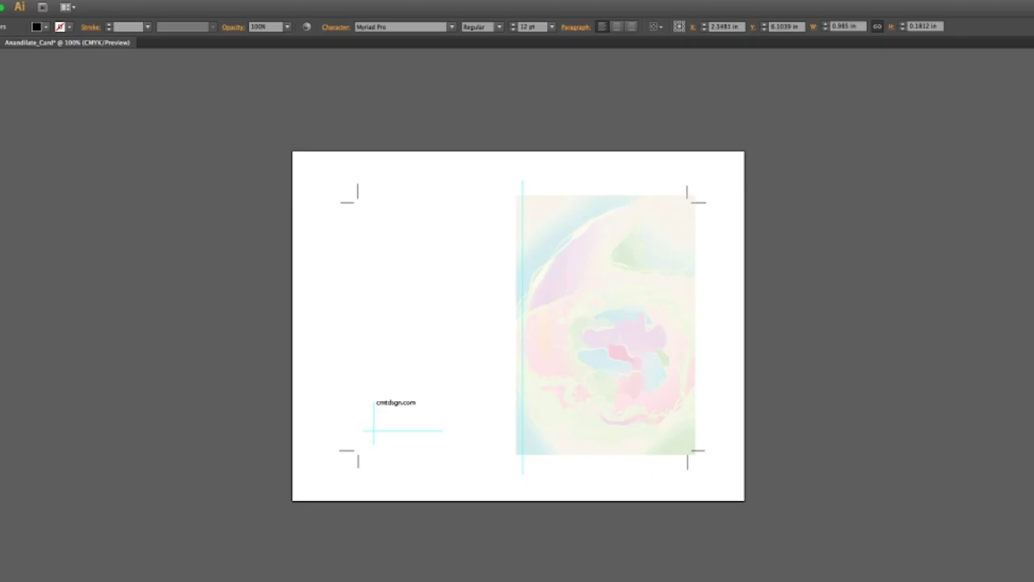
key("ctrl+equal")
left_click_drag(396, 402, 394, 415)
type("Iri")
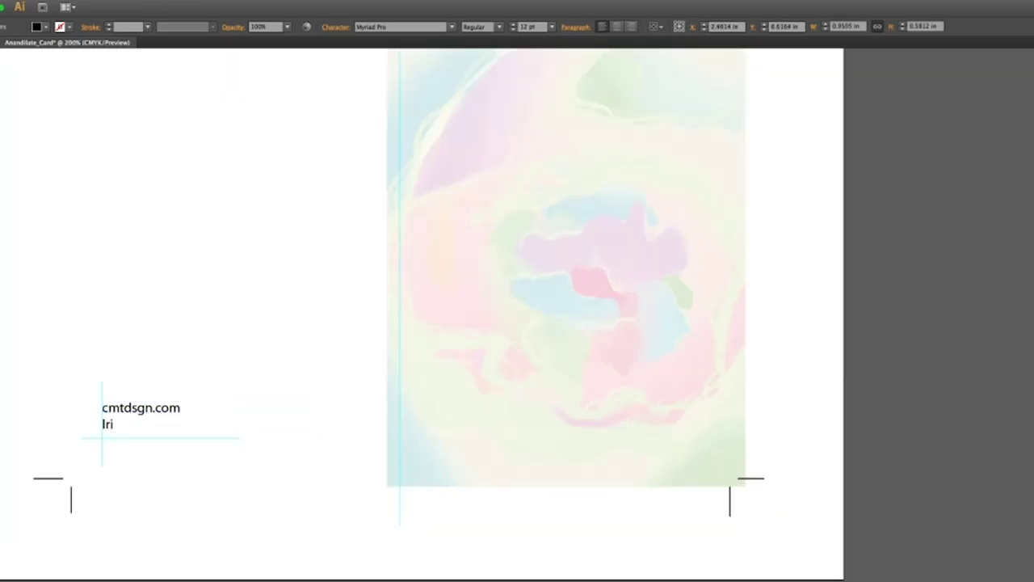
type("descent Protection")
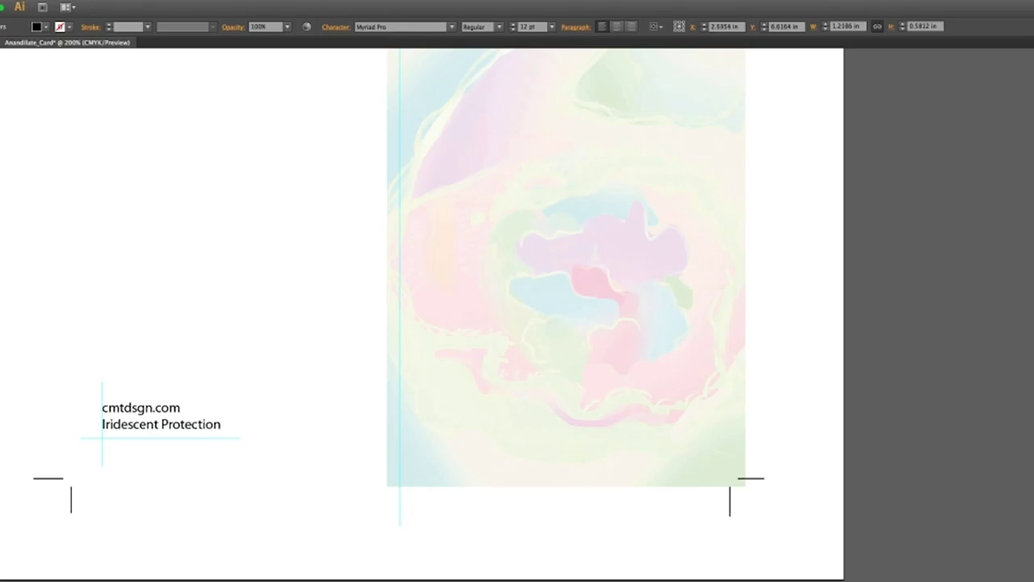
- Restyle the two text lines in grey Avenir
key("Escape")
key("ctrl+shift+a")
key("ctrl+minus")
left_click(282, 424)
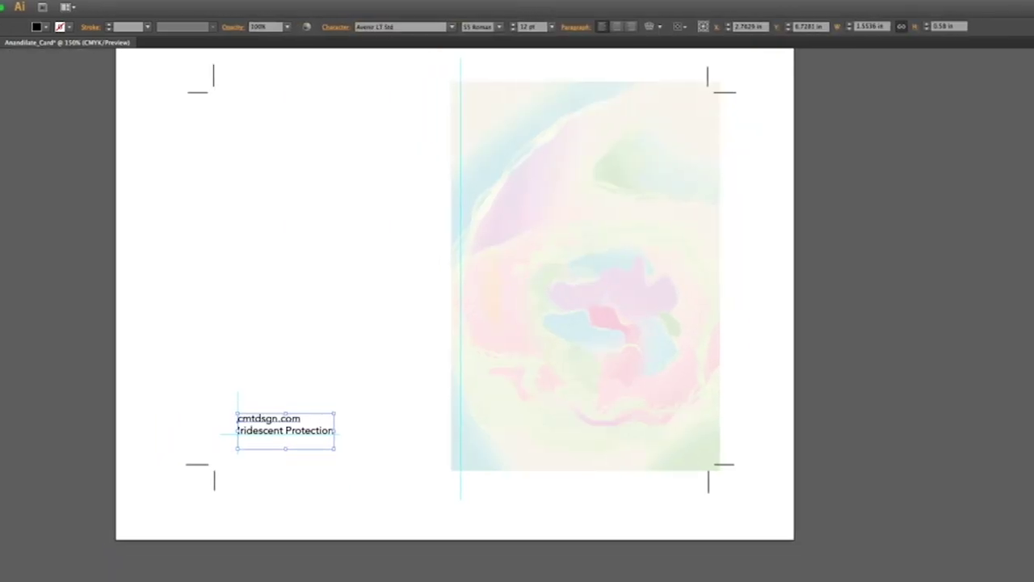
key("ctrl+shift+a")
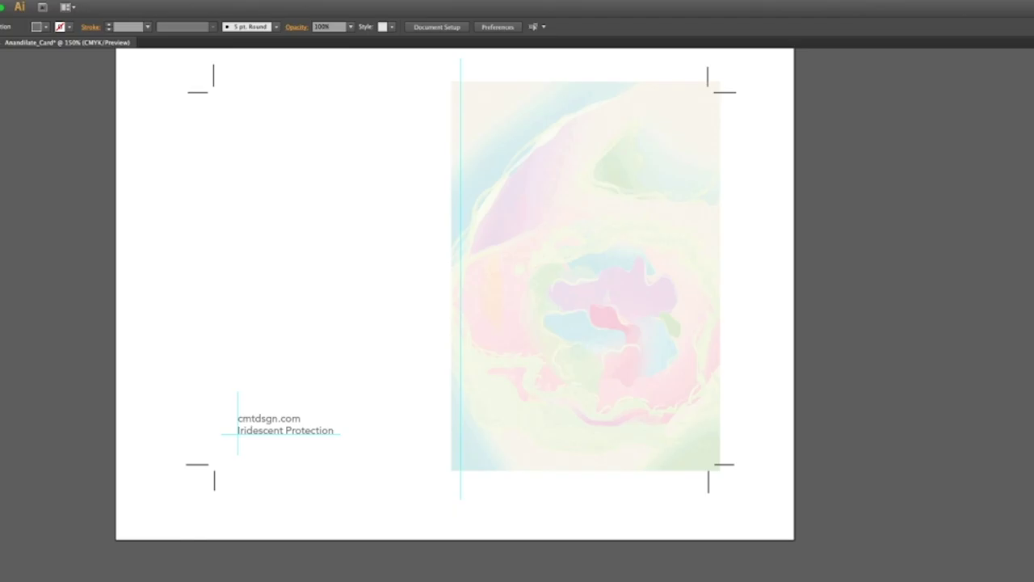
- Paste the blue circular T logo and move it, small, just above the website text
key("ctrl+v")
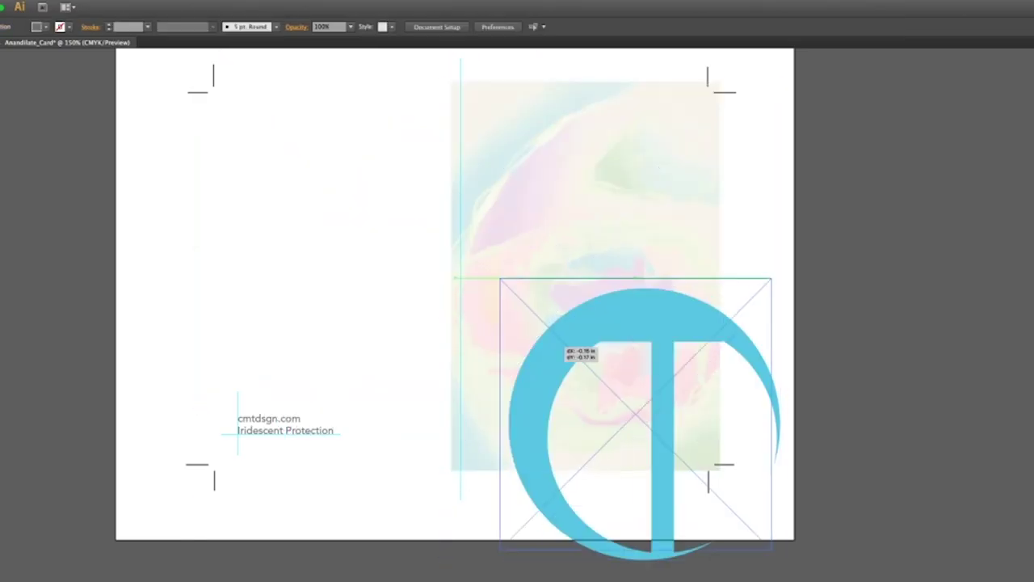
left_click_drag(773, 554, 227, 389)
key("ctrl+shift+a")
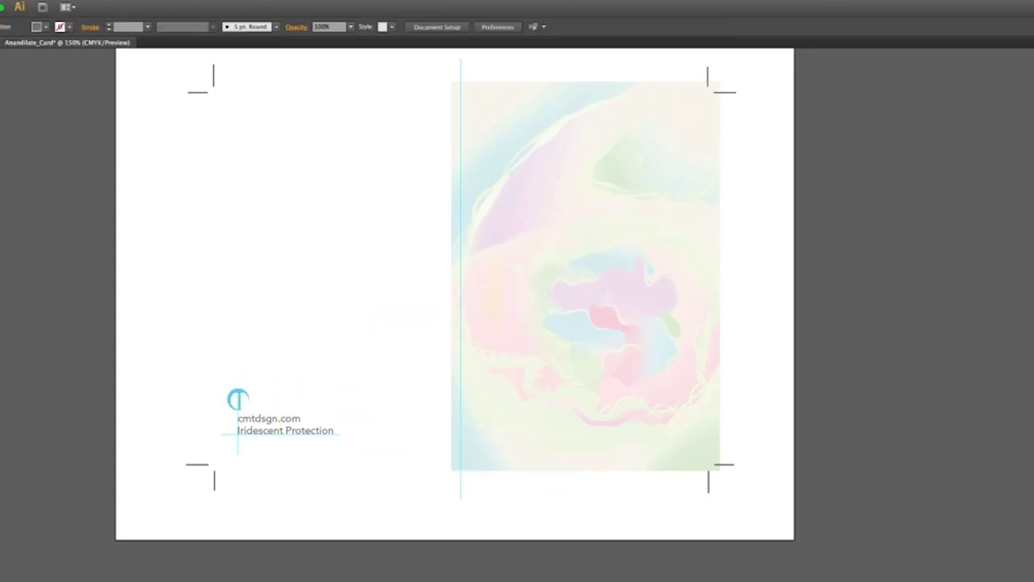